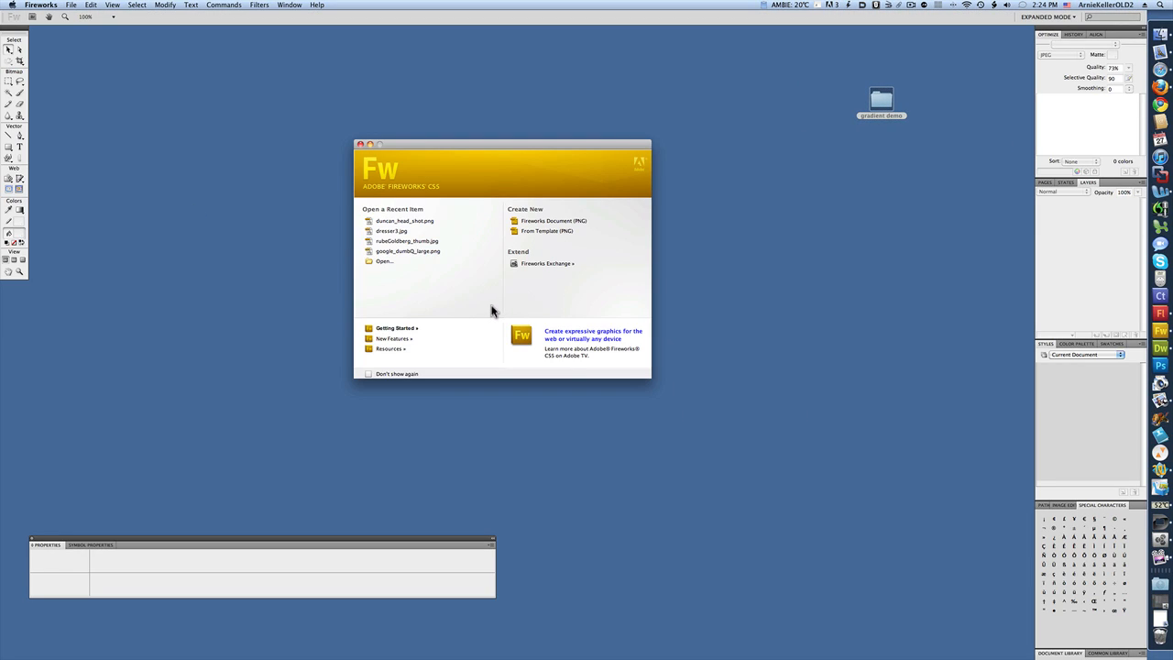
Create a new 20 × 600 pixel document with a white canvas and draw a rectangle covering the whole canvas.
{"action": "key", "text": "super+n"}
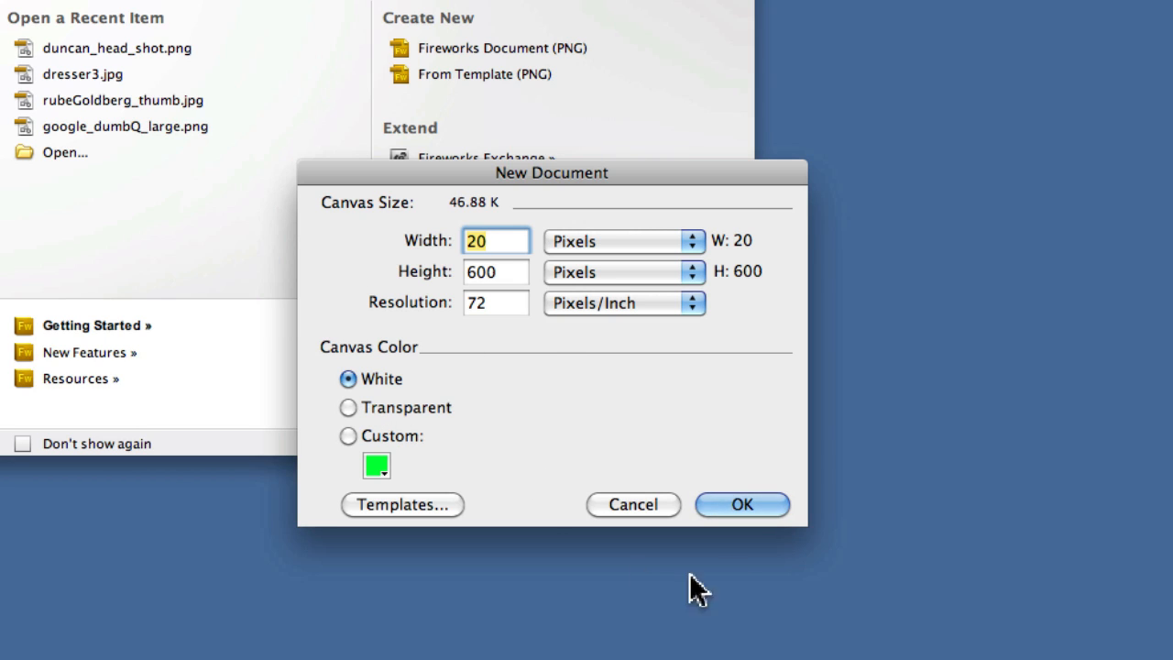
{"action": "left_click", "coordinate": [741, 504]}
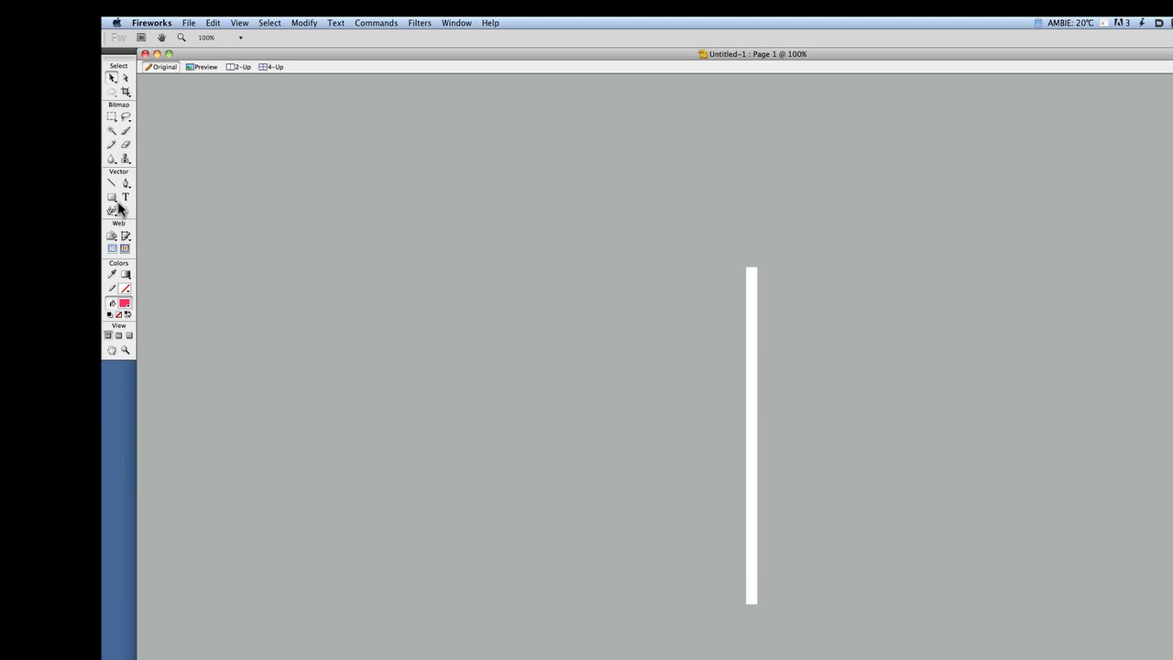
{"action": "left_click_drag", "start_coordinate": [114, 200], "coordinate": [177, 223]}
{"action": "mouse_move", "coordinate": [748, 267]}
{"action": "left_mouse_down"}
{"action": "mouse_move", "coordinate": [764, 430]}
{"action": "mouse_move", "coordinate": [756, 607]}
{"action": "left_mouse_up"}
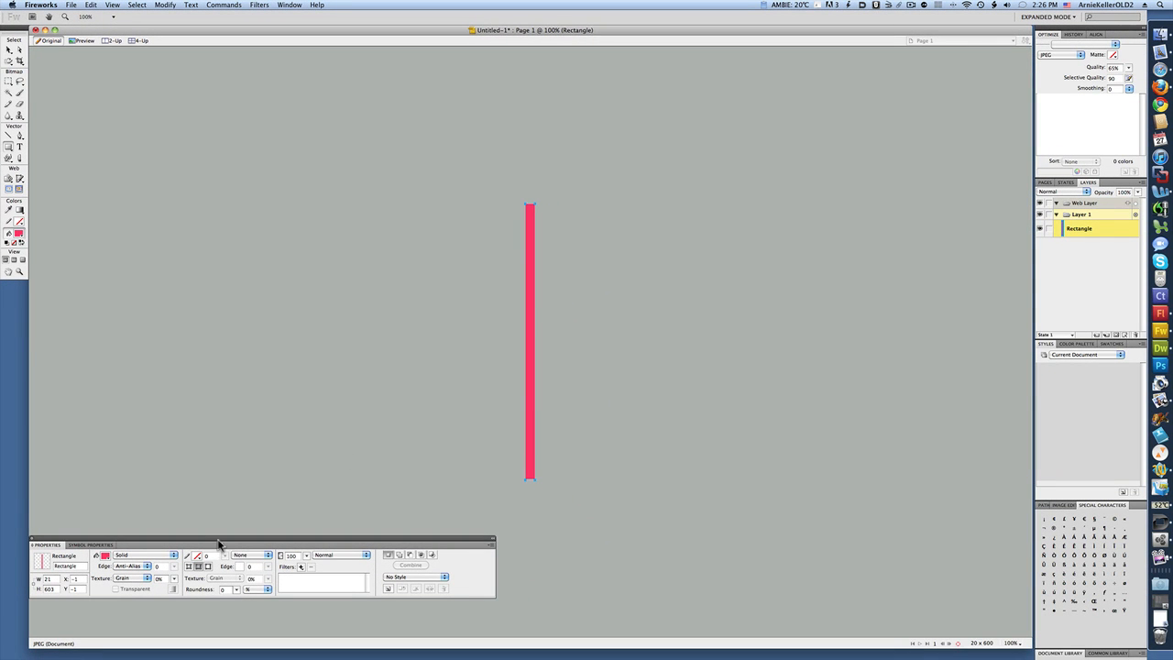
Change the rectangle's fill to a Linear gradient.
{"action": "left_click_drag", "start_coordinate": [219, 541], "coordinate": [431, 500]}
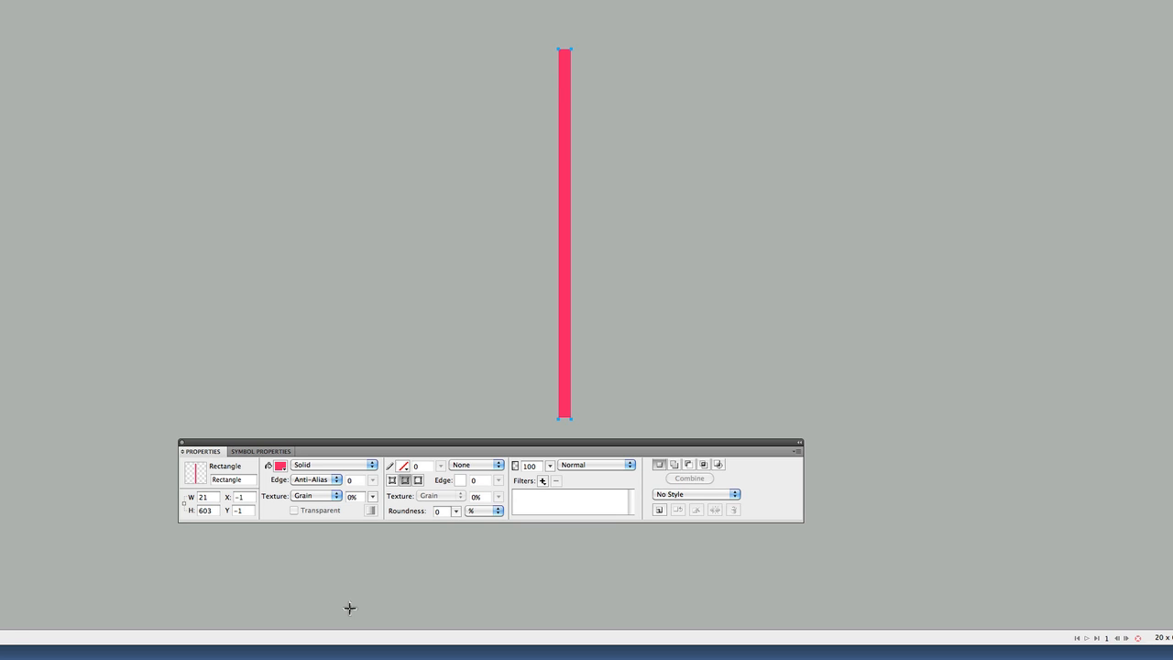
{"action": "left_click", "coordinate": [350, 465]}
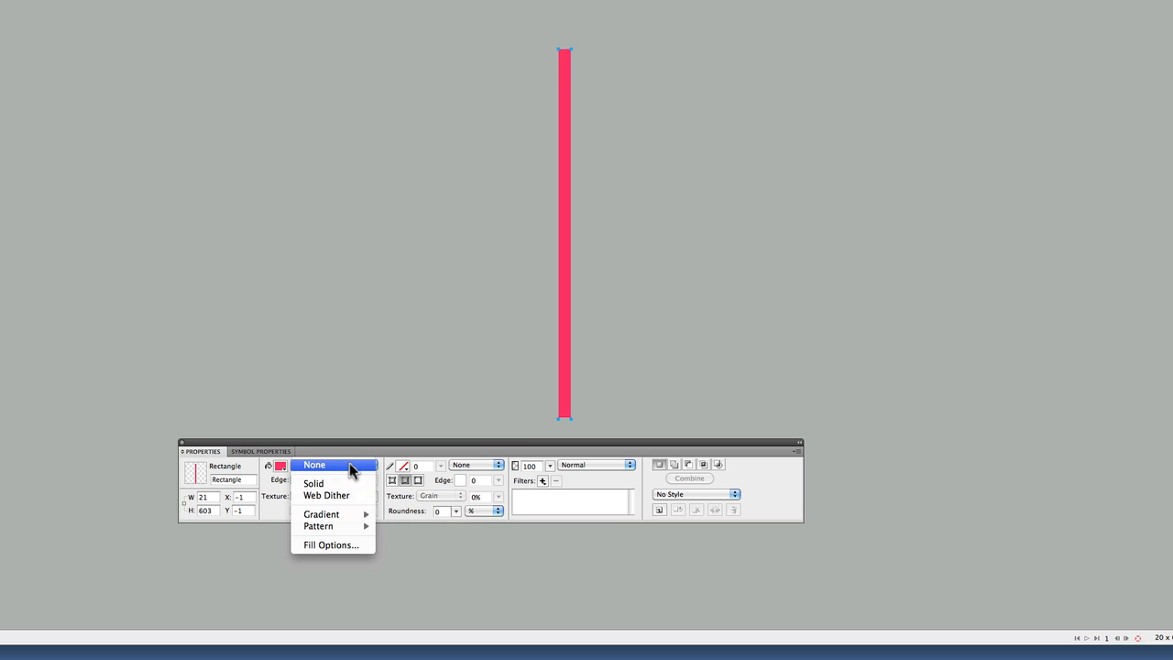
{"action": "mouse_move", "coordinate": [351, 519]}
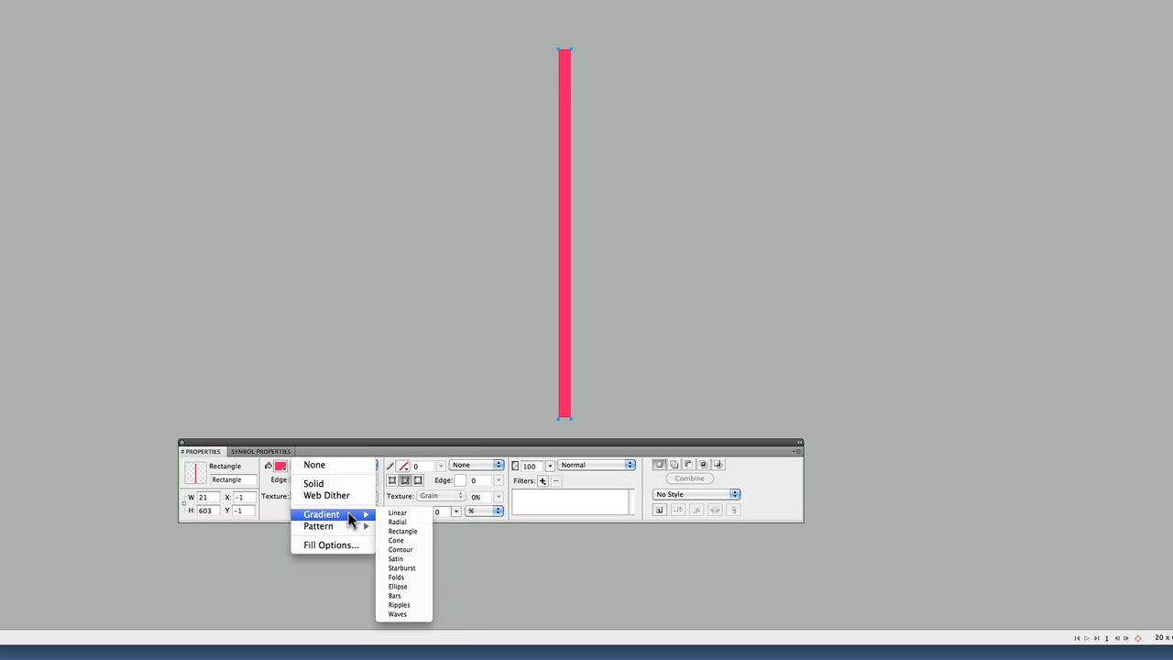
{"action": "left_click", "coordinate": [397, 513]}
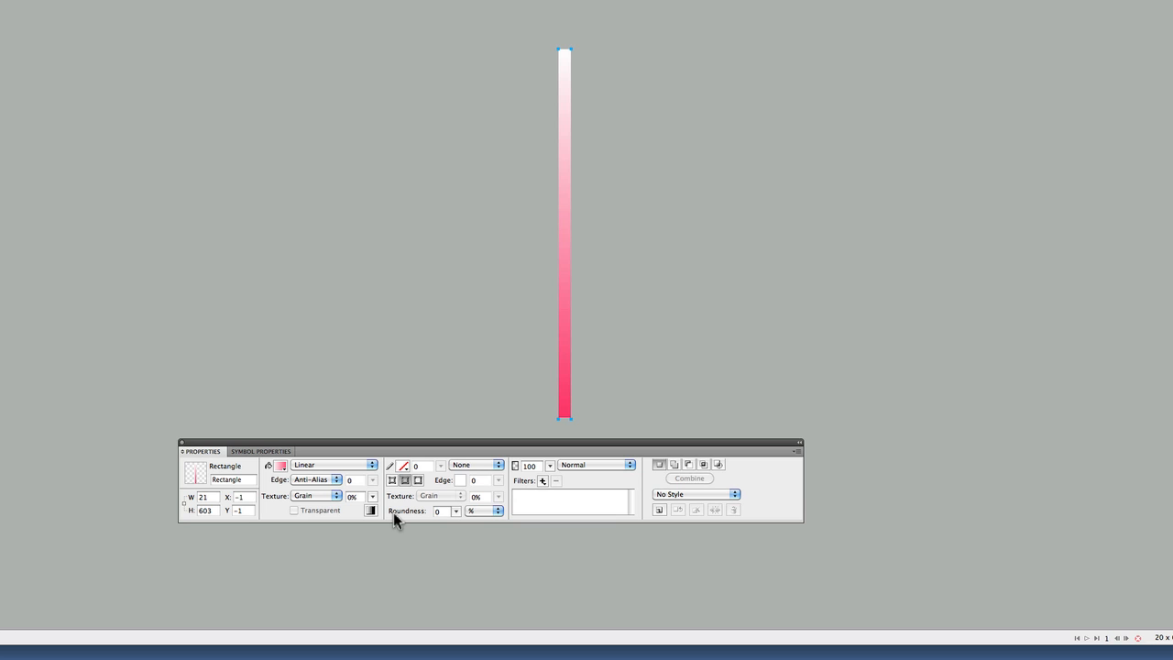
Edit the gradient so it runs from dark green #006600 at the top to bright green #00FF99 at the bottom.
{"action": "left_click", "coordinate": [282, 467]}
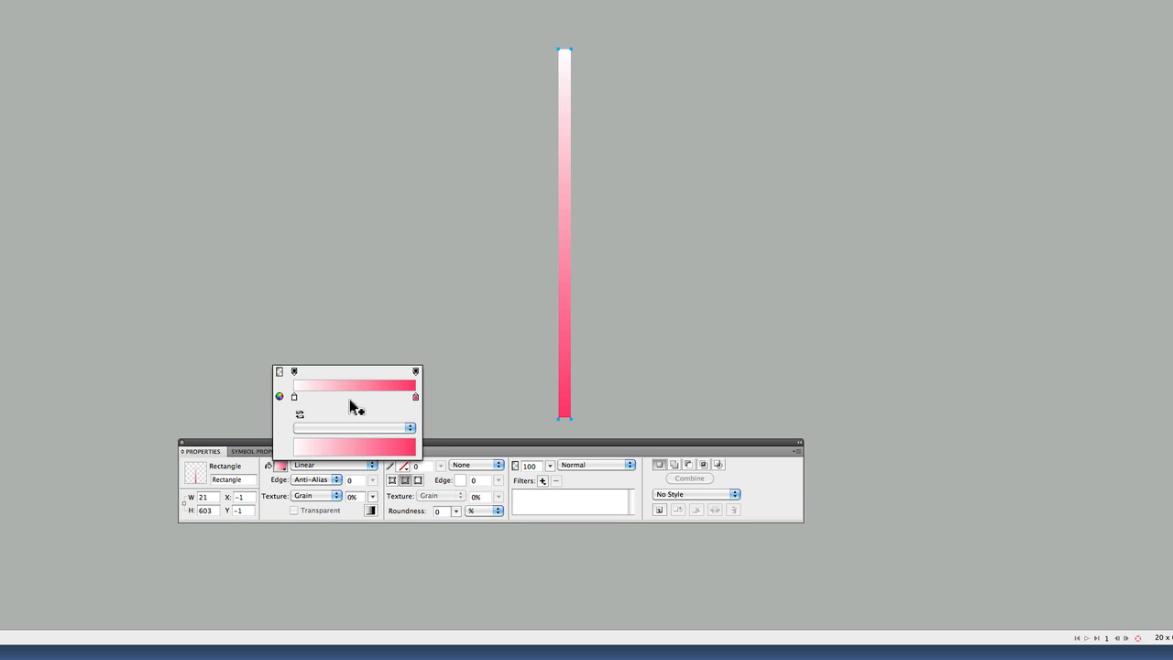
{"action": "left_click", "coordinate": [294, 398]}
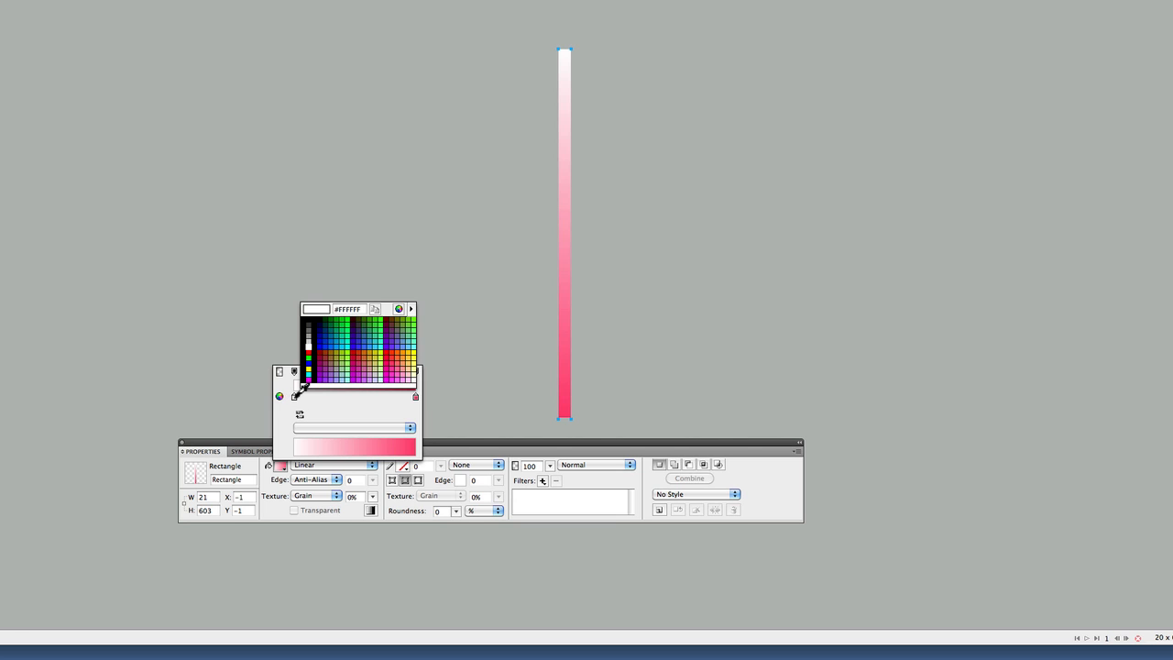
{"action": "left_click", "coordinate": [331, 317]}
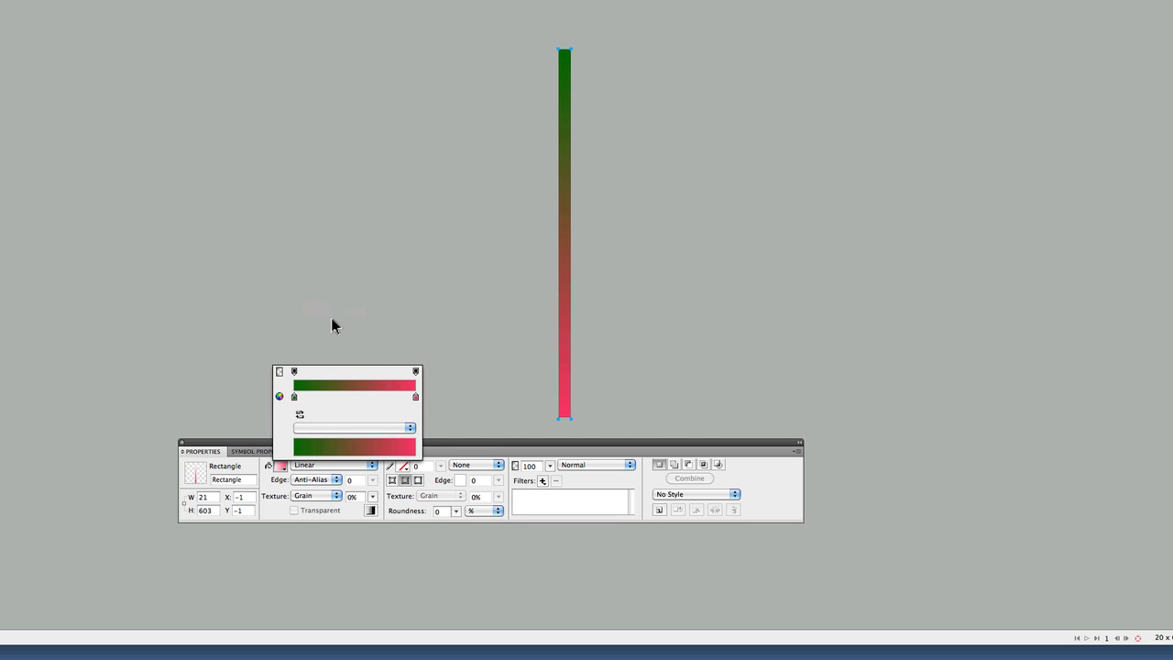
{"action": "left_click", "coordinate": [416, 398]}
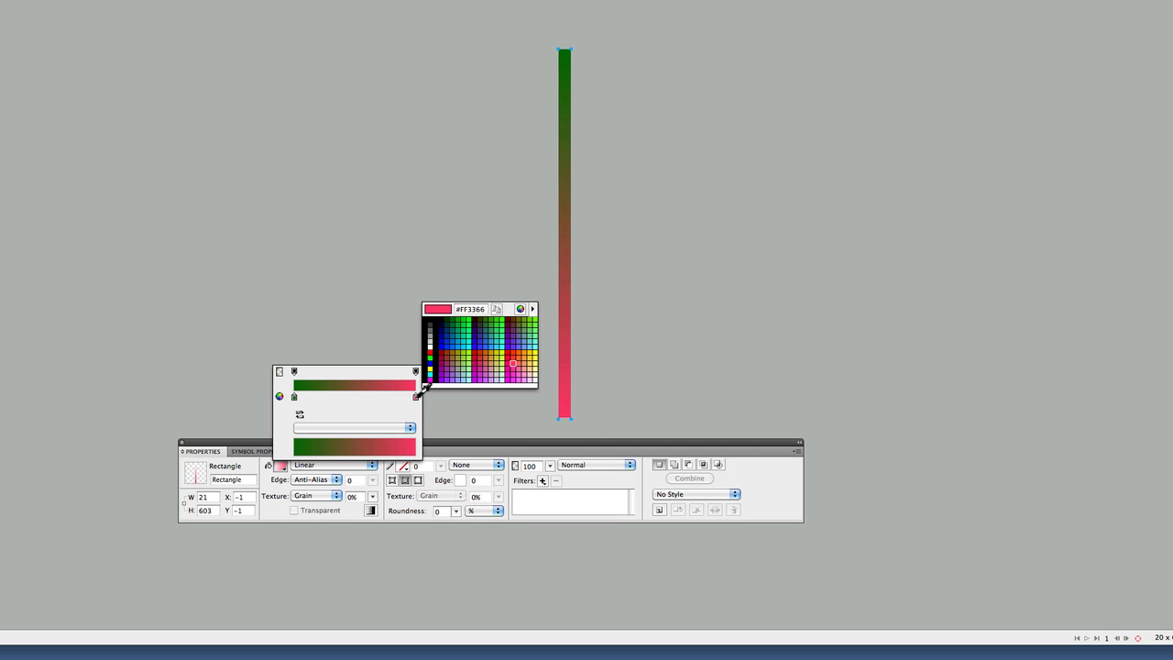
{"action": "left_click", "coordinate": [470, 333]}
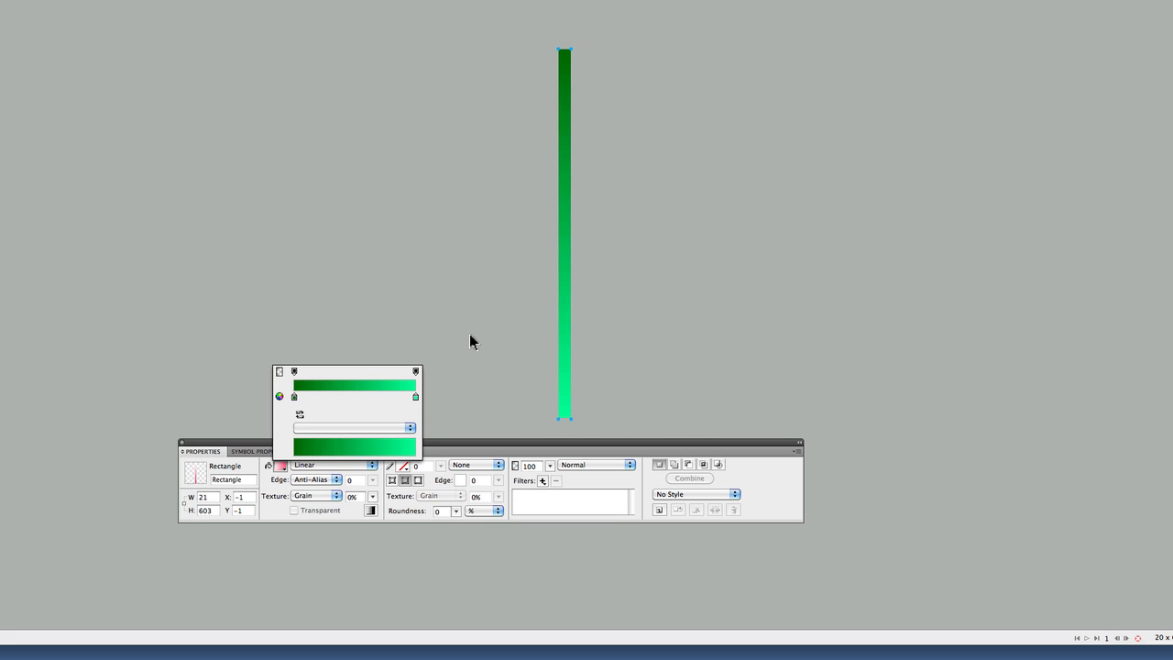
{"action": "left_click", "coordinate": [470, 336]}
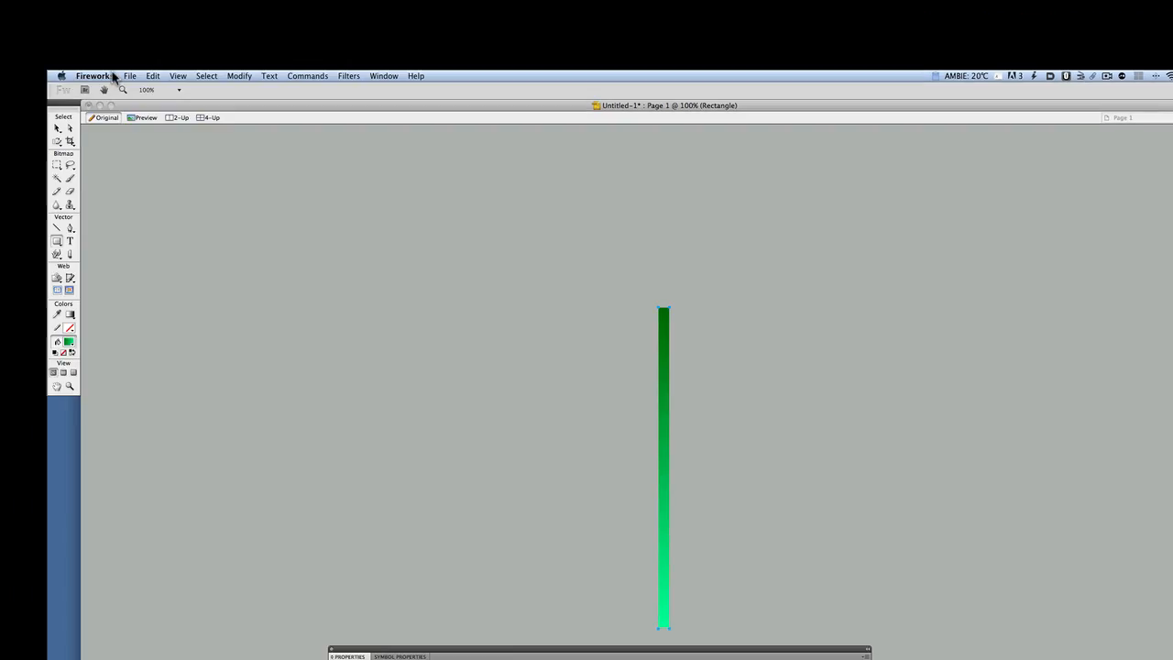
Open the Image Preview for the document and set the JPEG quality to 82%.
{"action": "left_click", "coordinate": [180, 159]}
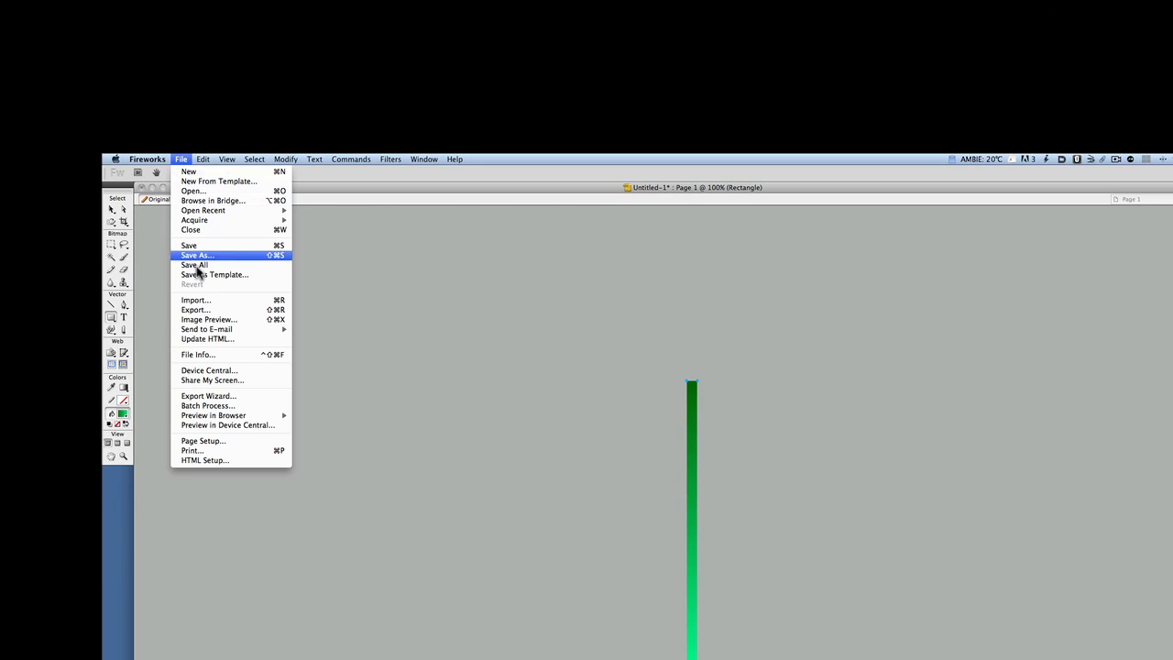
{"action": "left_click", "coordinate": [205, 319]}
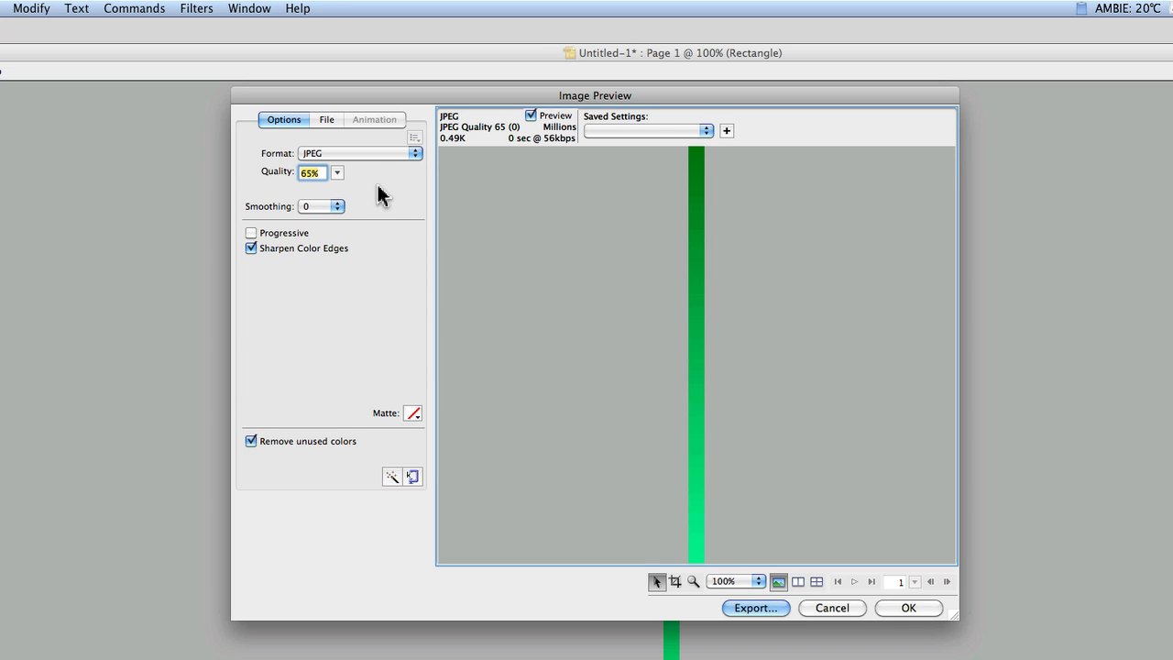
{"action": "left_click_drag", "start_coordinate": [337, 174], "coordinate": [340, 161]}
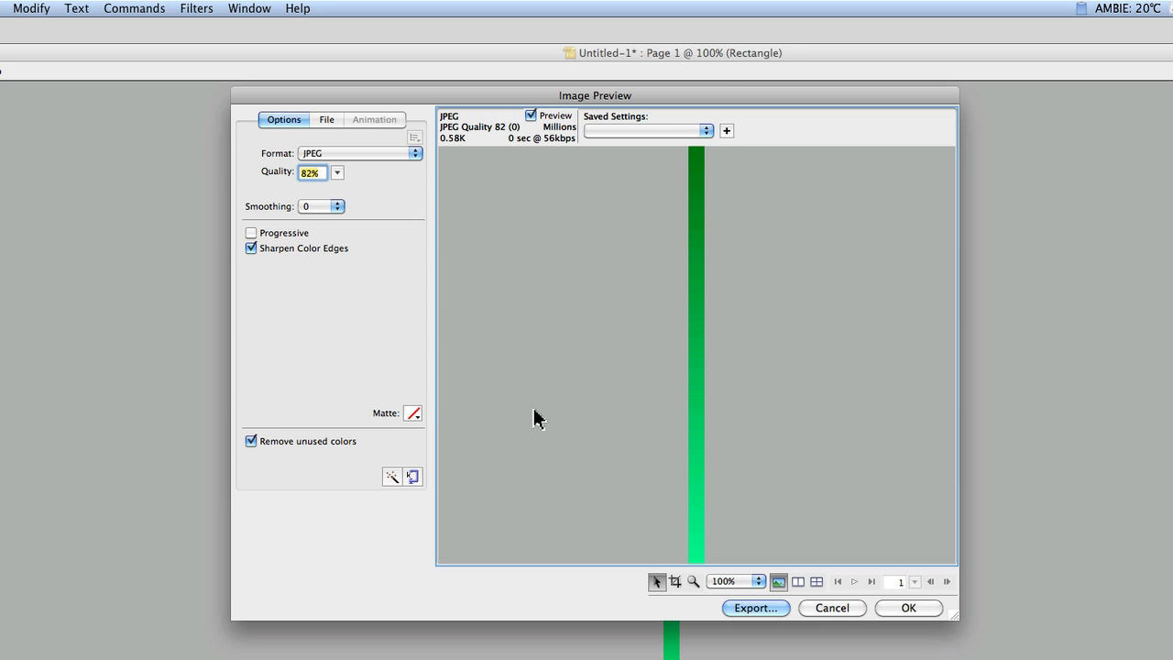
Export the image as gradient_bg.jpg into the gradient demo folder.
{"action": "left_click", "coordinate": [759, 608]}
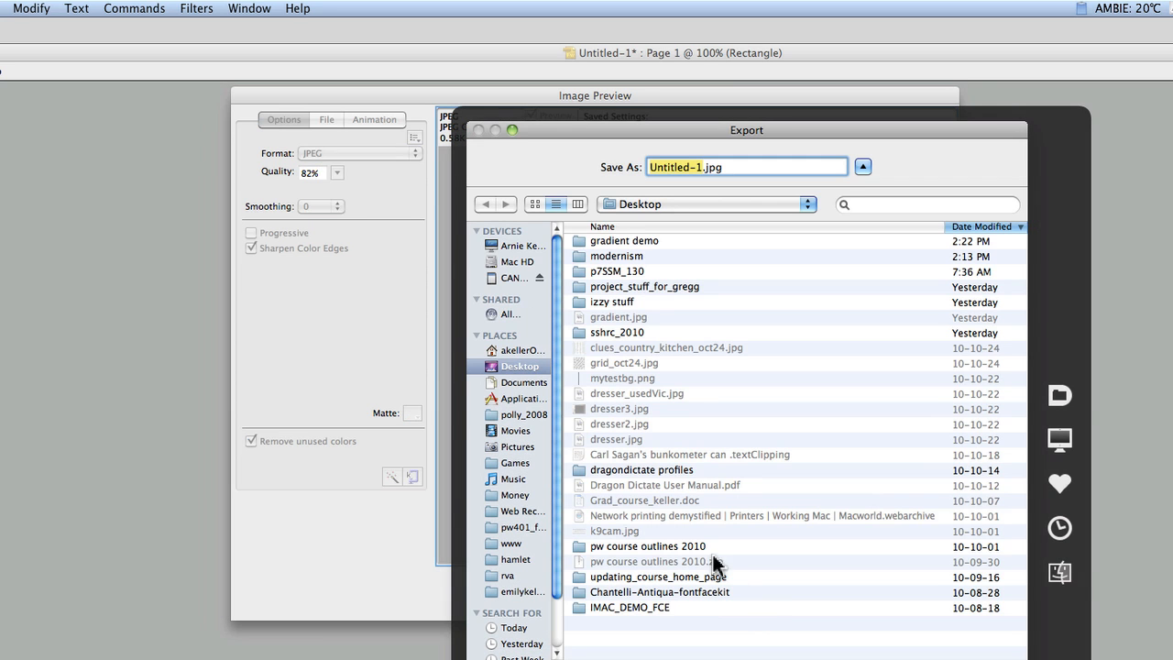
{"action": "double_click", "coordinate": [614, 240]}
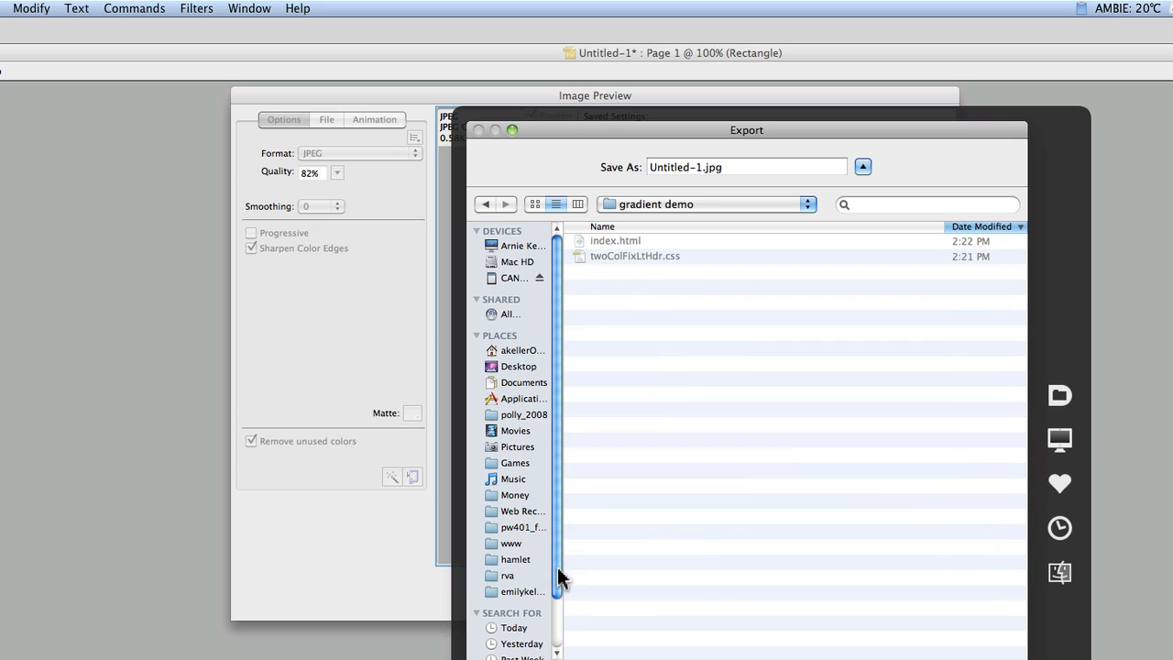
{"action": "left_click", "coordinate": [691, 168]}
{"action": "left_click_drag", "start_coordinate": [703, 170], "coordinate": [608, 169]}
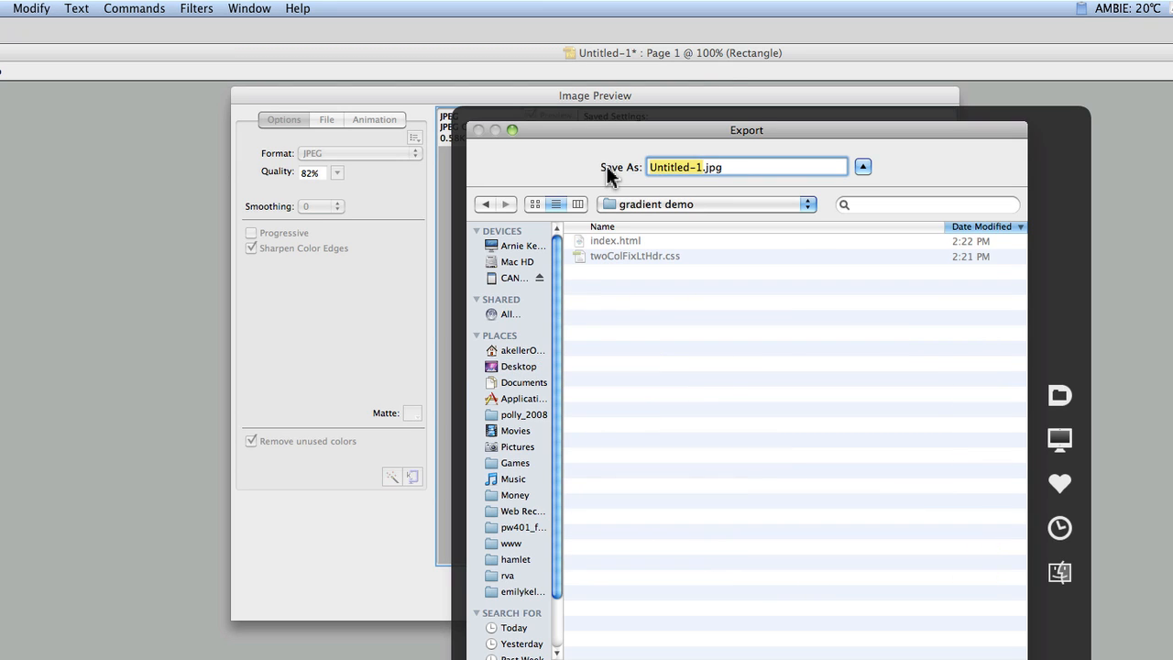
{"action": "type", "text": "gradient"}
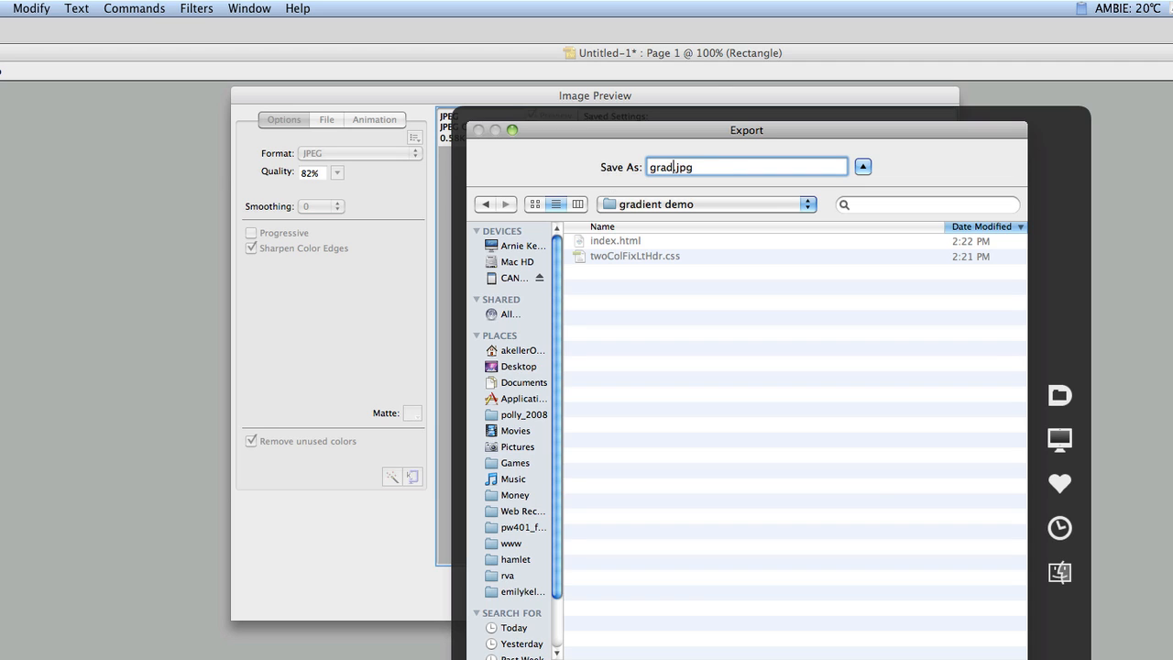
{"action": "type", "text": "_bg"}
{"action": "key", "text": "Return"}
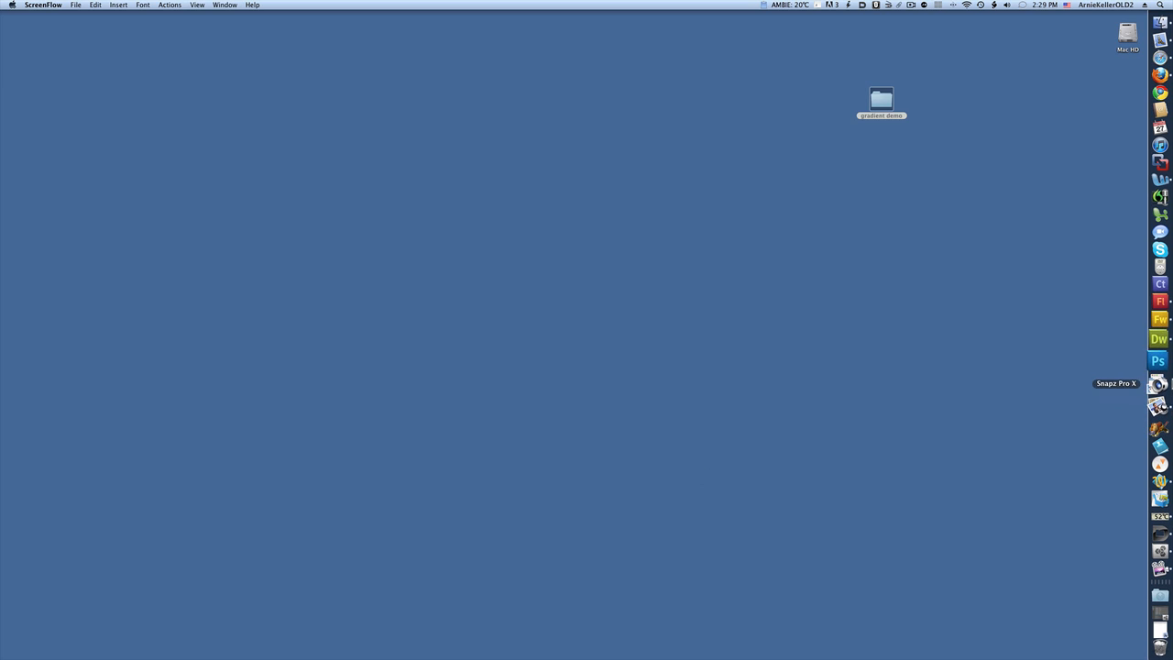
Switch to Dreamweaver and open the body rule of twoColFixLtHdr.css for editing.
{"action": "left_click", "coordinate": [1159, 349]}
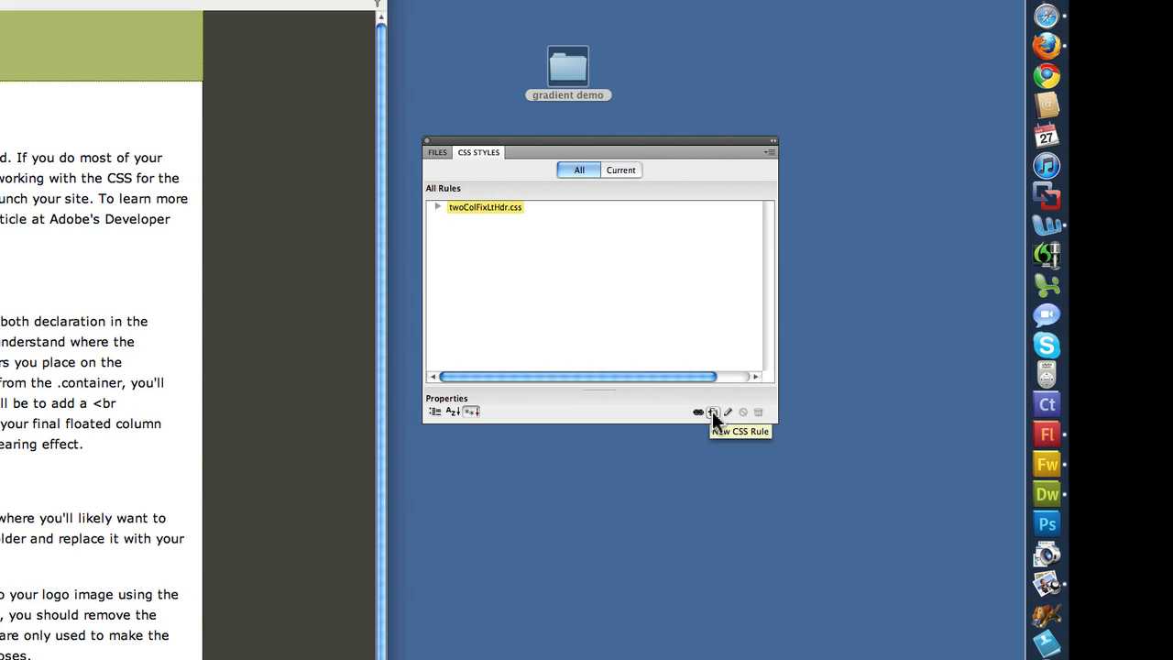
{"action": "left_click", "coordinate": [438, 208]}
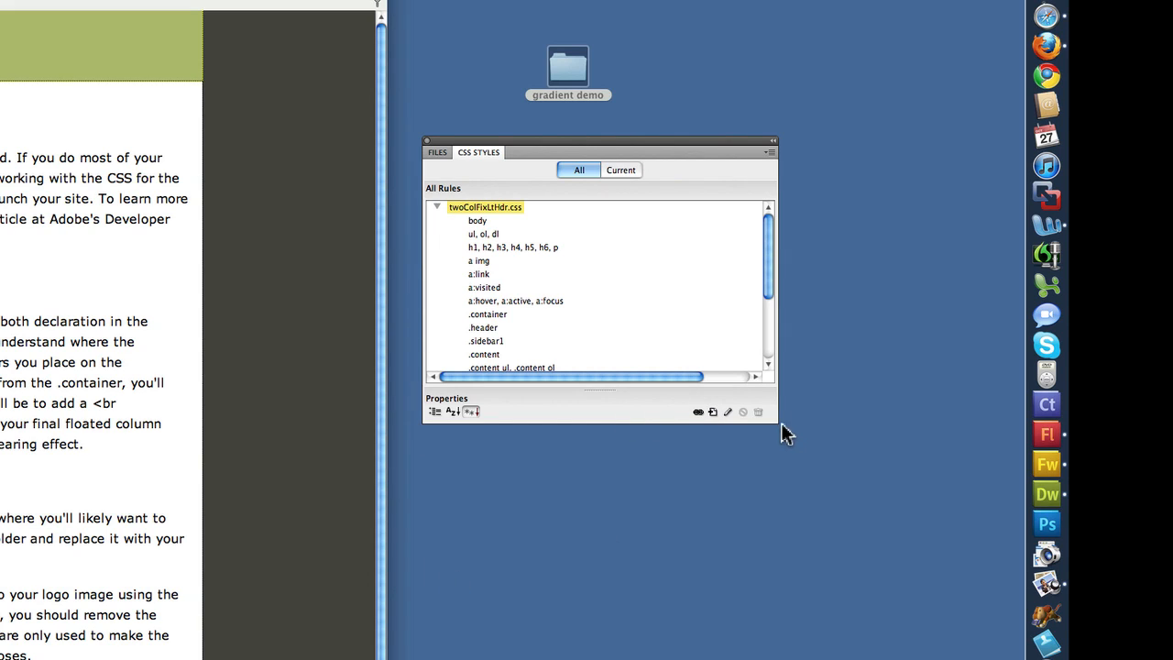
{"action": "left_click_drag", "start_coordinate": [774, 422], "coordinate": [803, 596]}
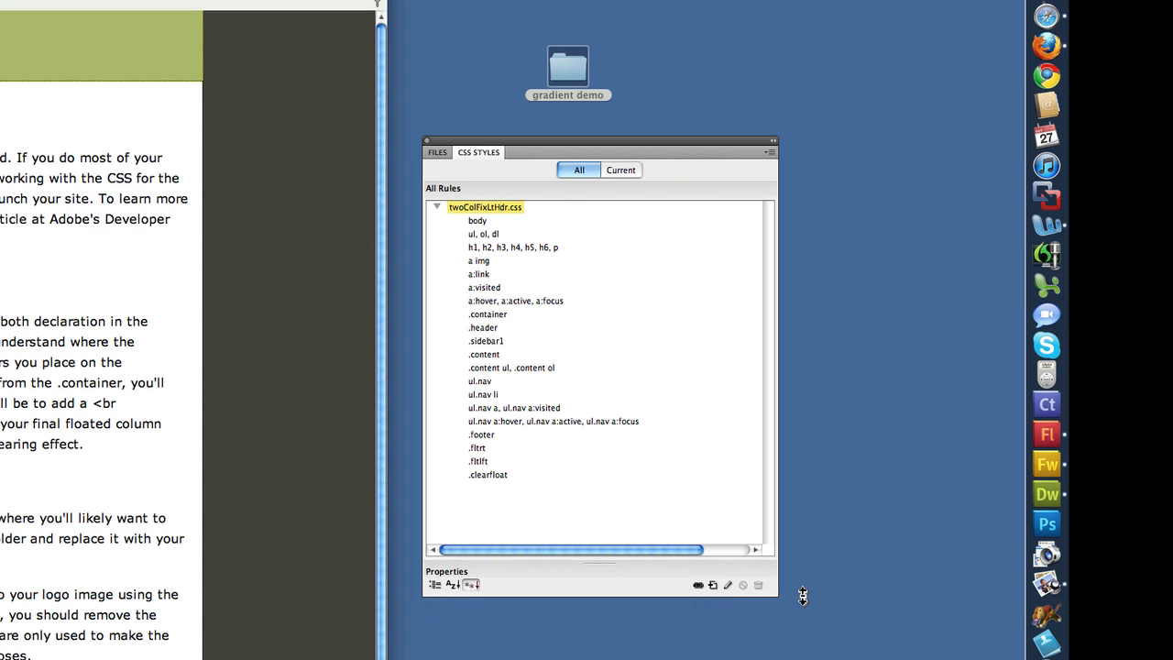
{"action": "left_click", "coordinate": [475, 222]}
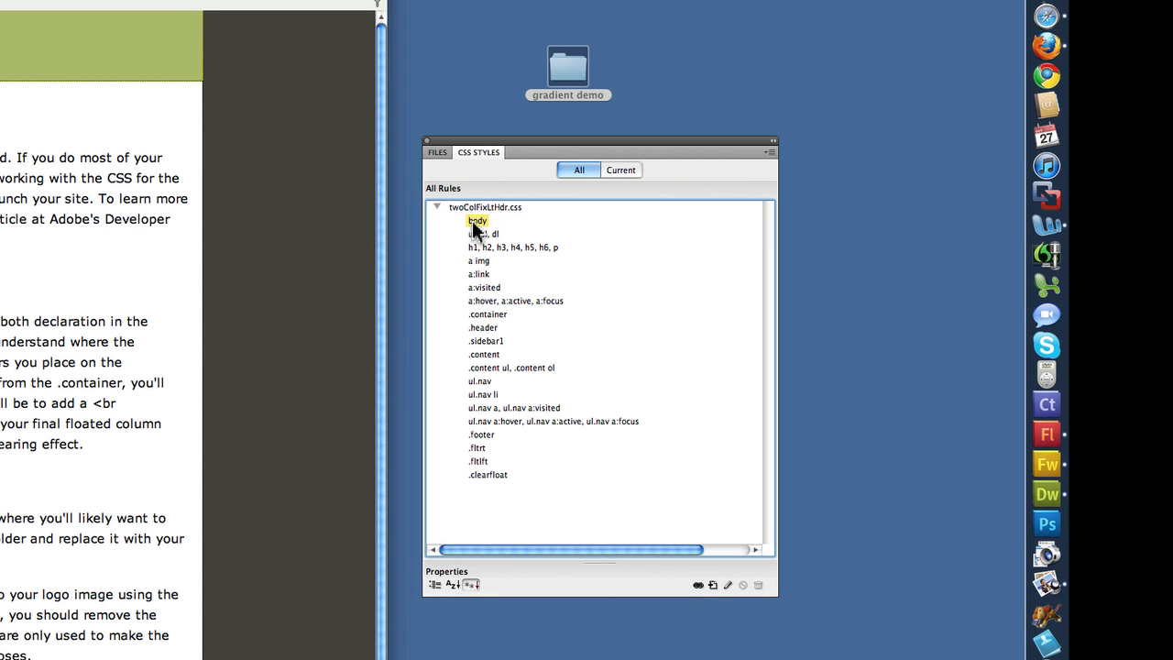
{"action": "left_click", "coordinate": [727, 585]}
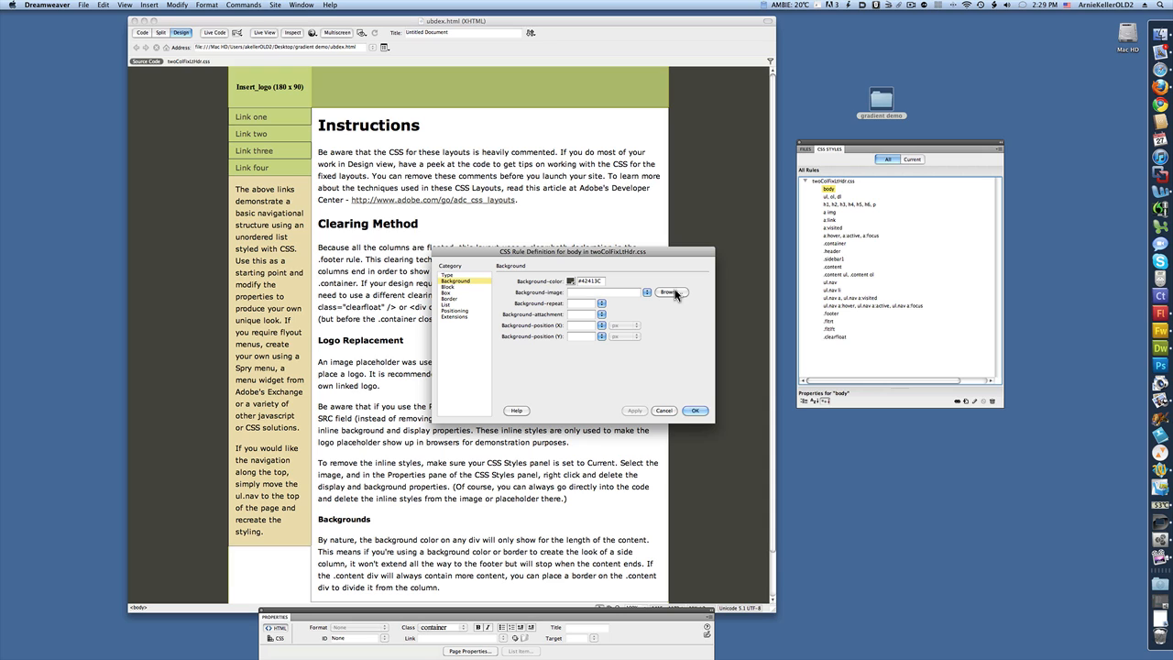
Set the body's background image to gradient_bg.jpg and apply it.
{"action": "left_click", "coordinate": [670, 293]}
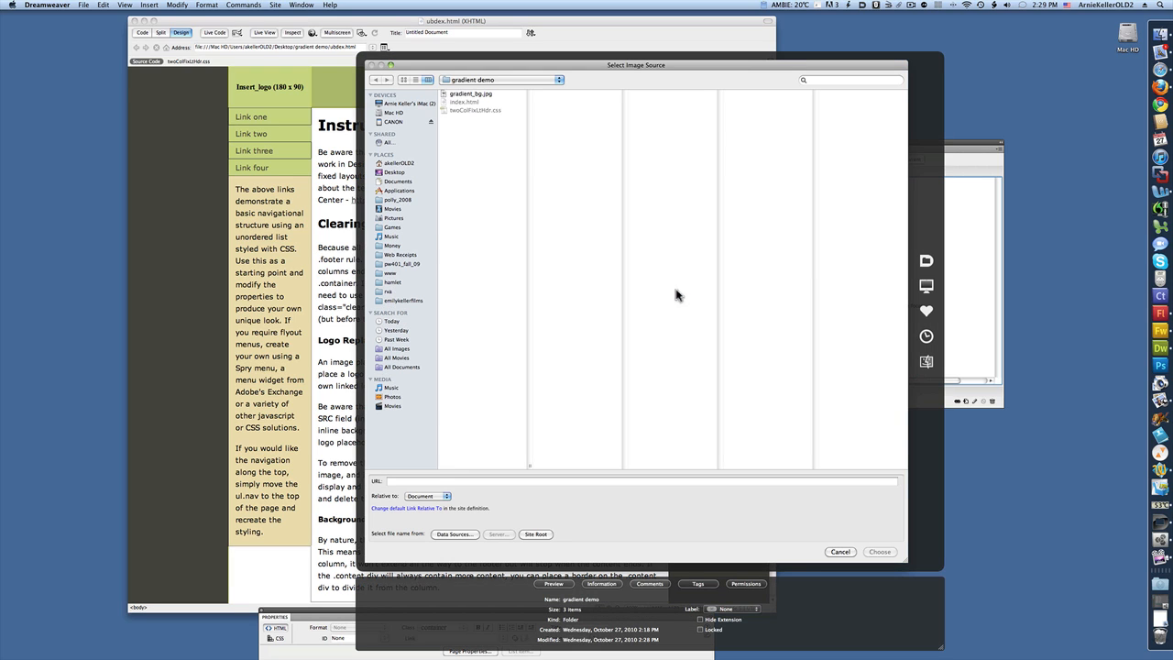
{"action": "left_click", "coordinate": [475, 94]}
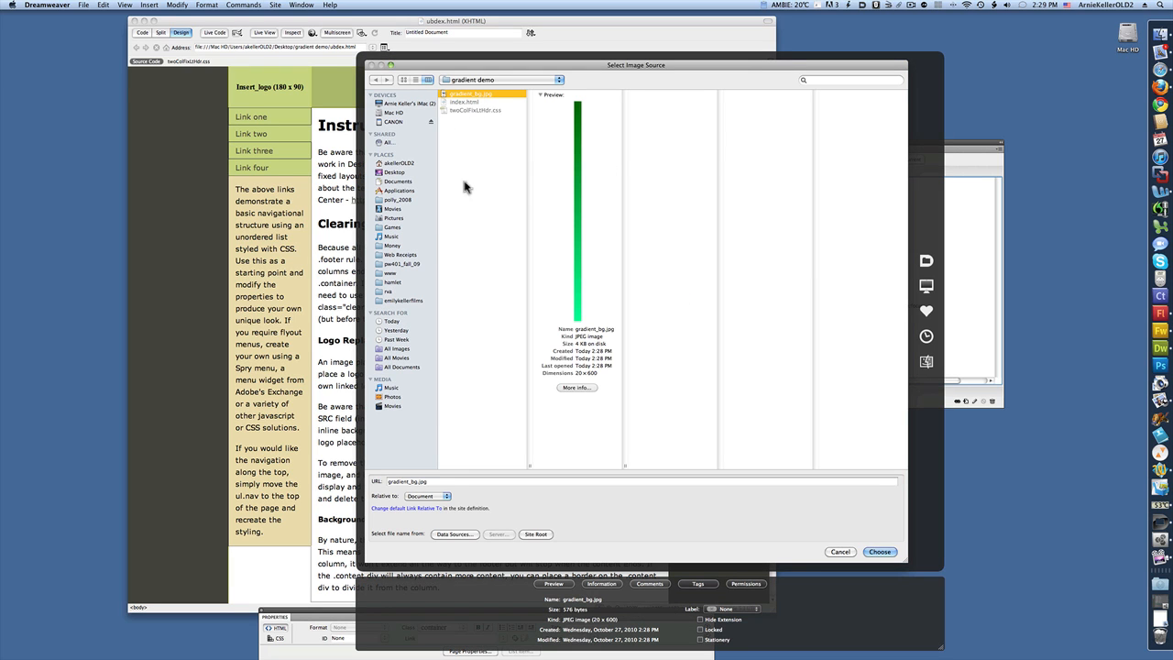
{"action": "left_click", "coordinate": [880, 552]}
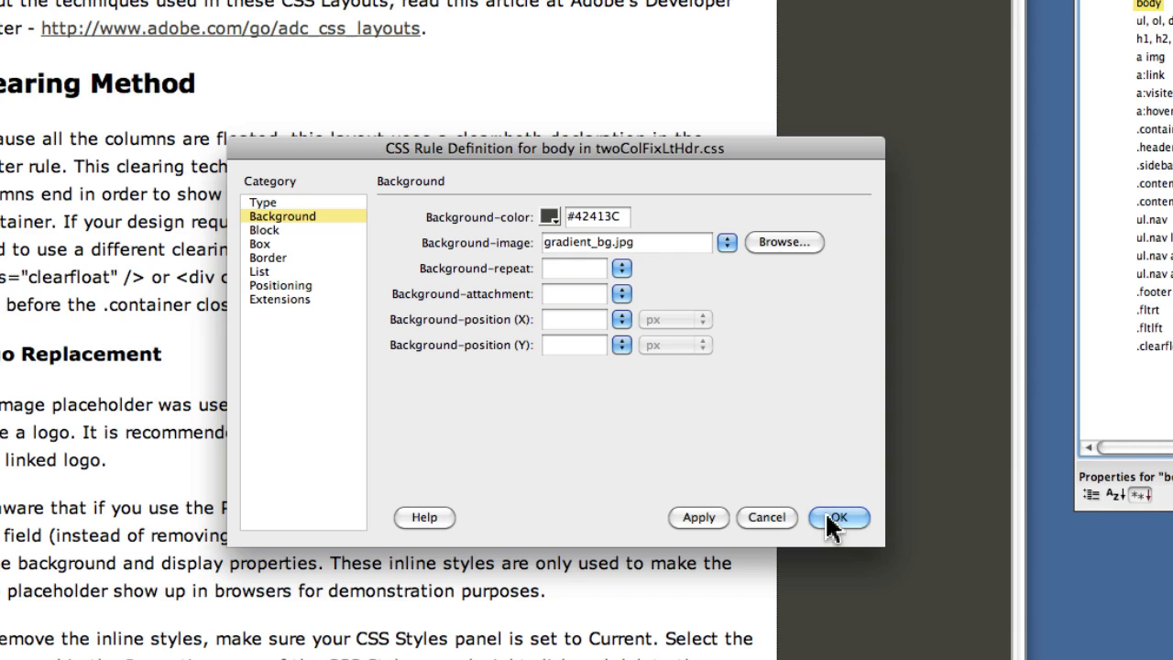
{"action": "left_click", "coordinate": [699, 517]}
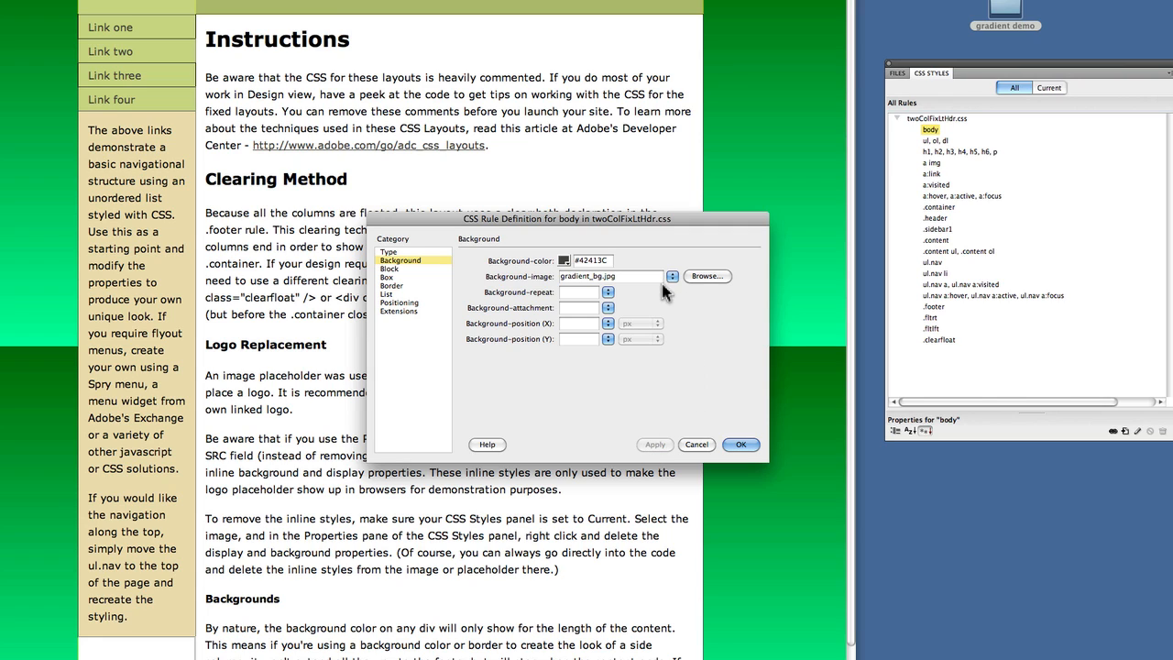
Set the background repeat to repeat-x and apply the change.
{"action": "left_click", "coordinate": [607, 292]}
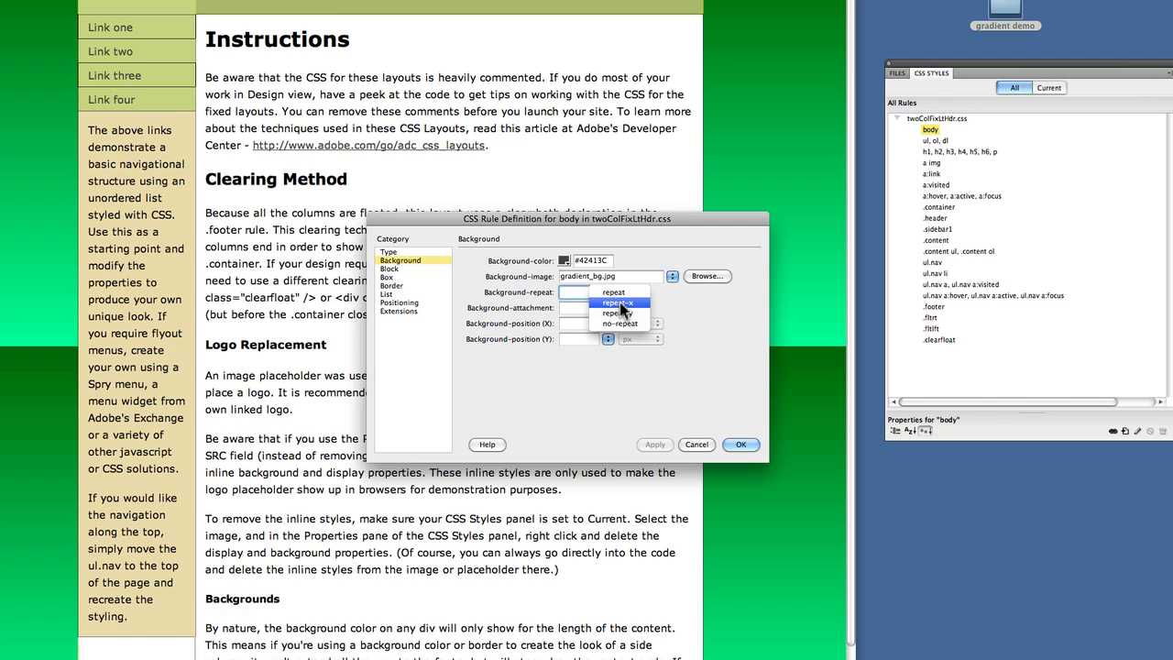
{"action": "left_click", "coordinate": [619, 302]}
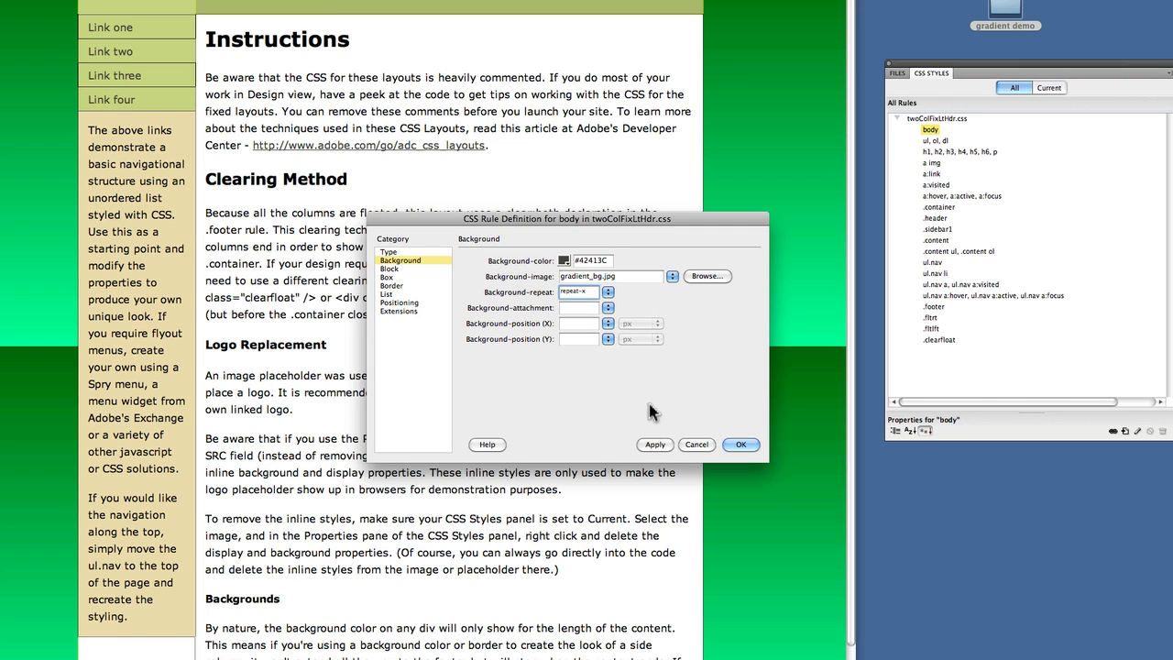
{"action": "left_click", "coordinate": [652, 445]}
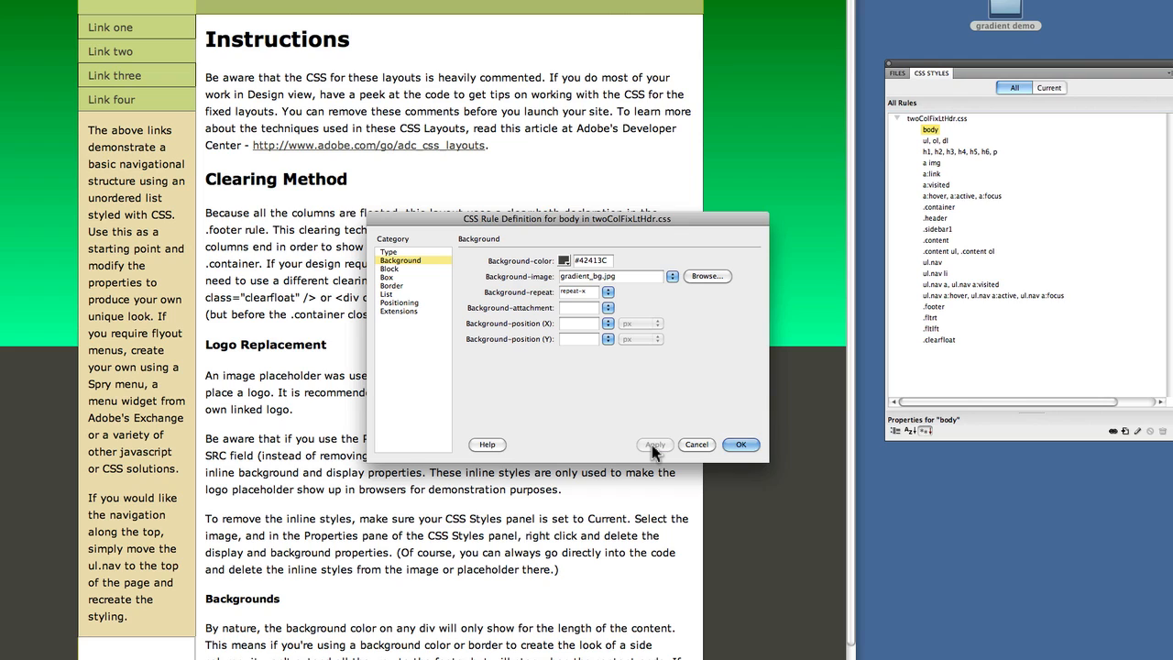
Set the body background colour to #01F996 sampled from the gradient's bottom, confirm the rule, and preview the page in a browser.
{"action": "left_click", "coordinate": [563, 262]}
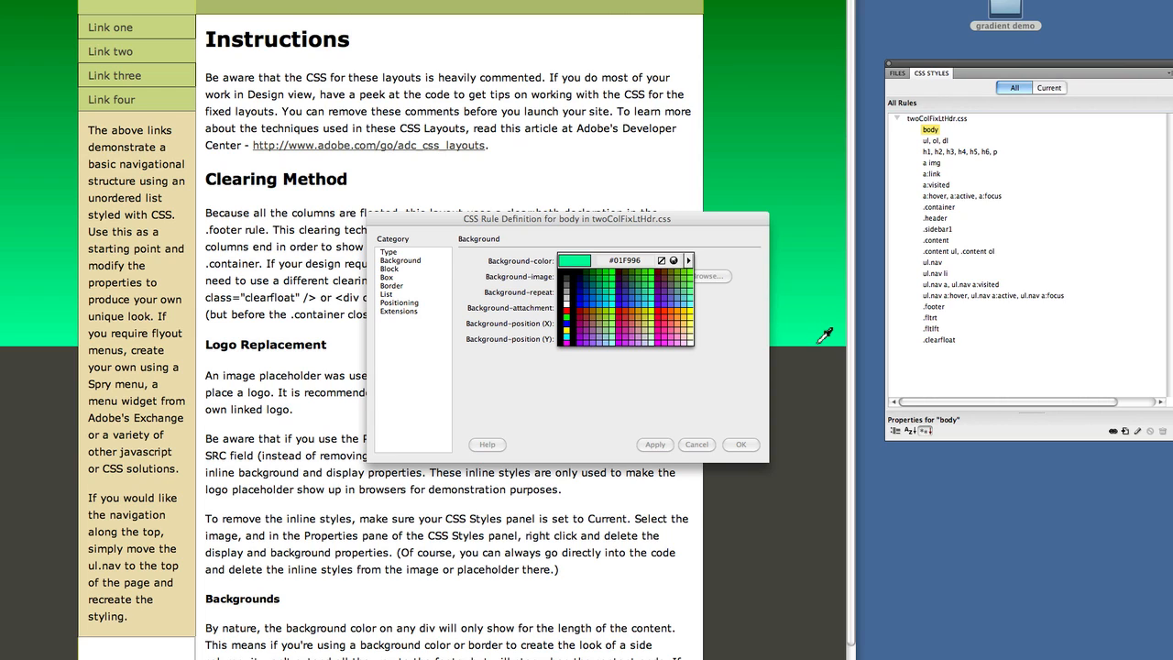
{"action": "left_click", "coordinate": [820, 341]}
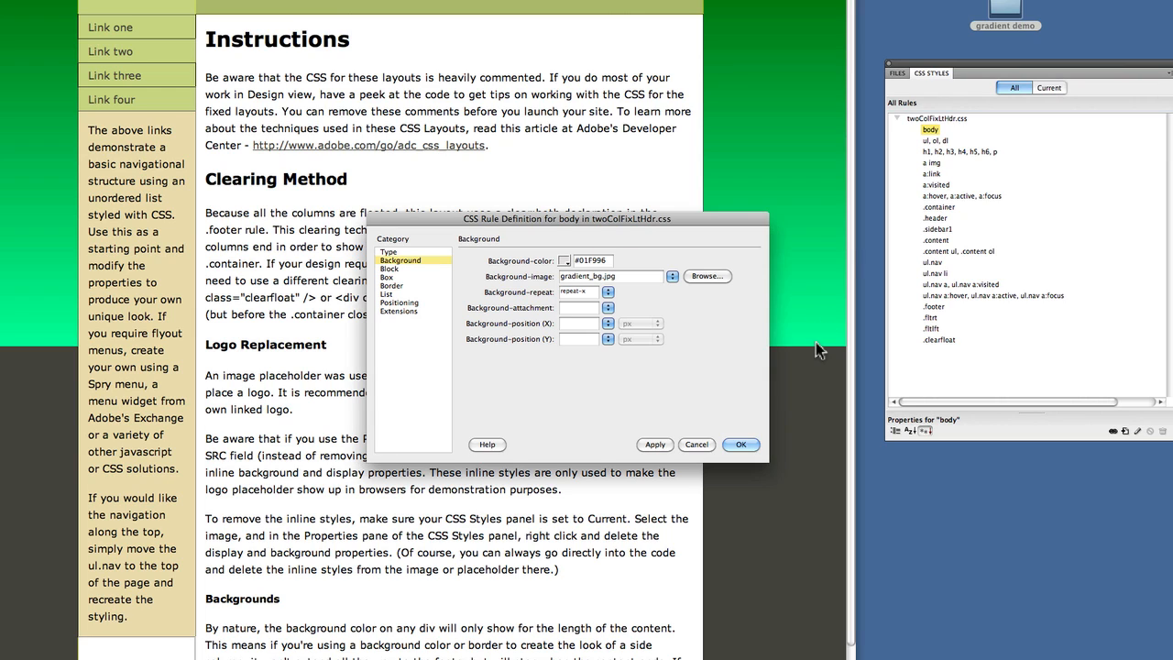
{"action": "left_click", "coordinate": [654, 446]}
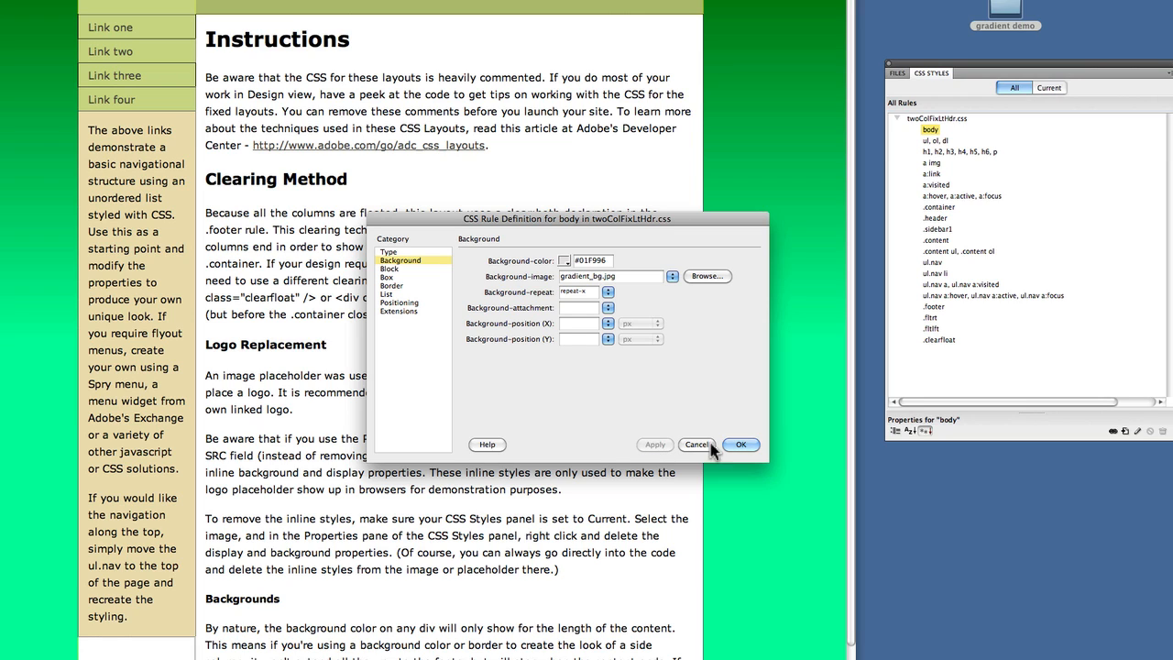
{"action": "left_click", "coordinate": [740, 444]}
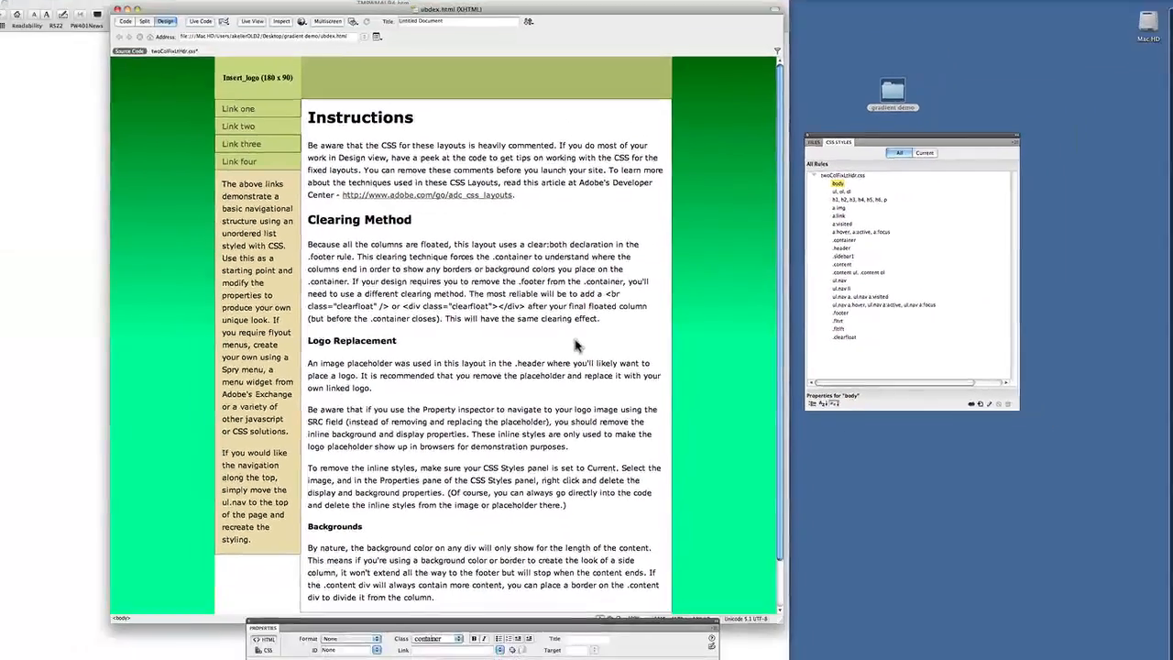
{"action": "key", "text": "F12"}
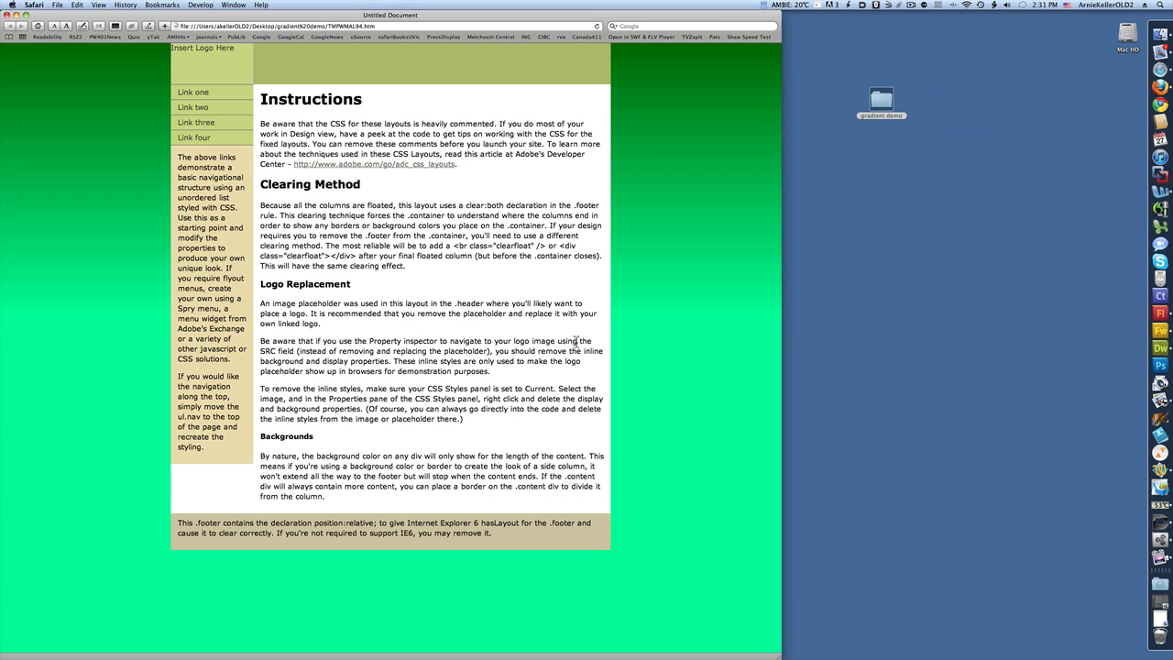